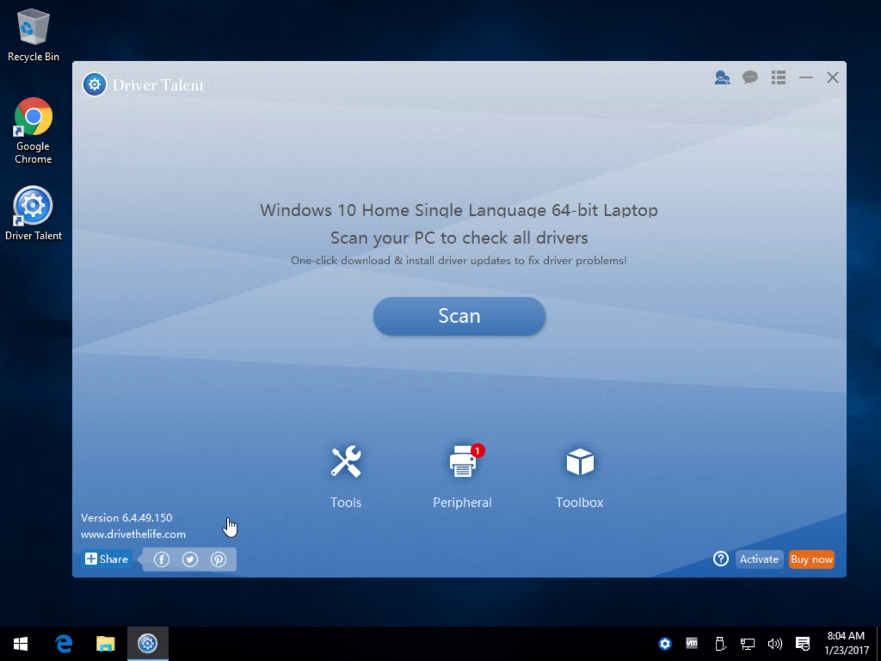
- Open Peripheral Drivers to list the 3 connected USB devices and their driver status
click(507, 76)
drag(460, 74, 459, 63)
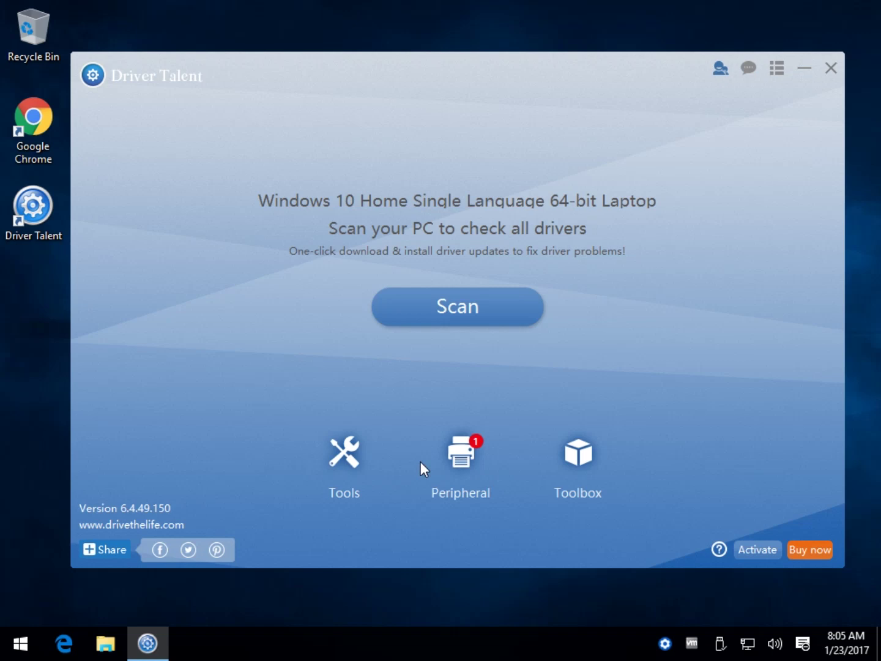
click(462, 457)
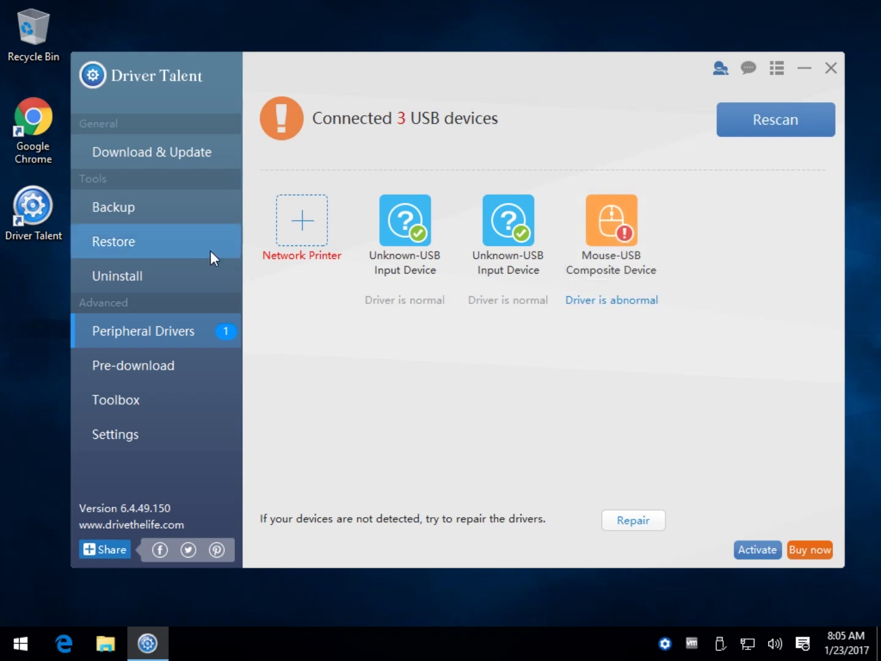
- Scan for driver updates, try Latest driver, then settle on Stable driver as the preference
click(166, 161)
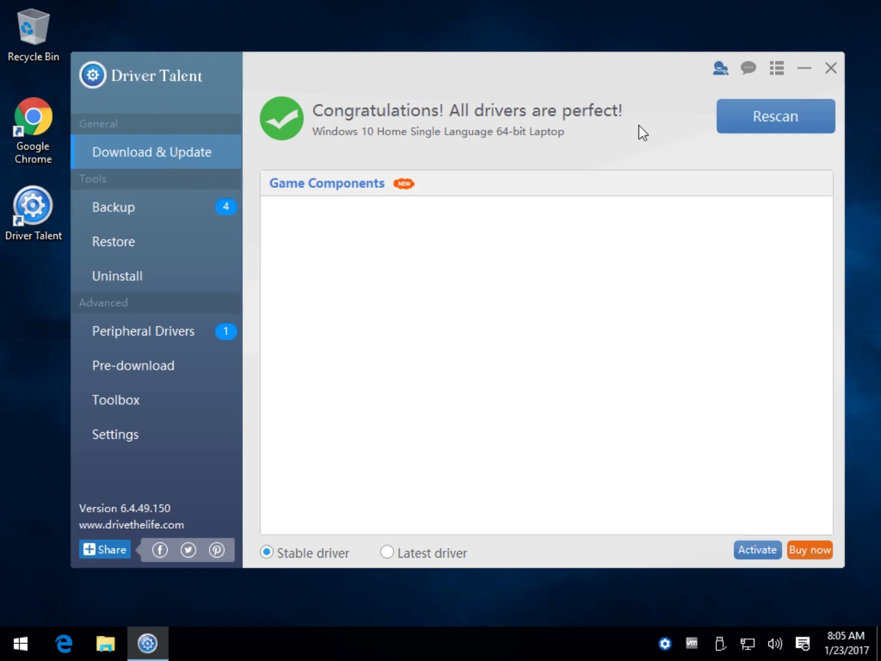
click(363, 209)
click(388, 552)
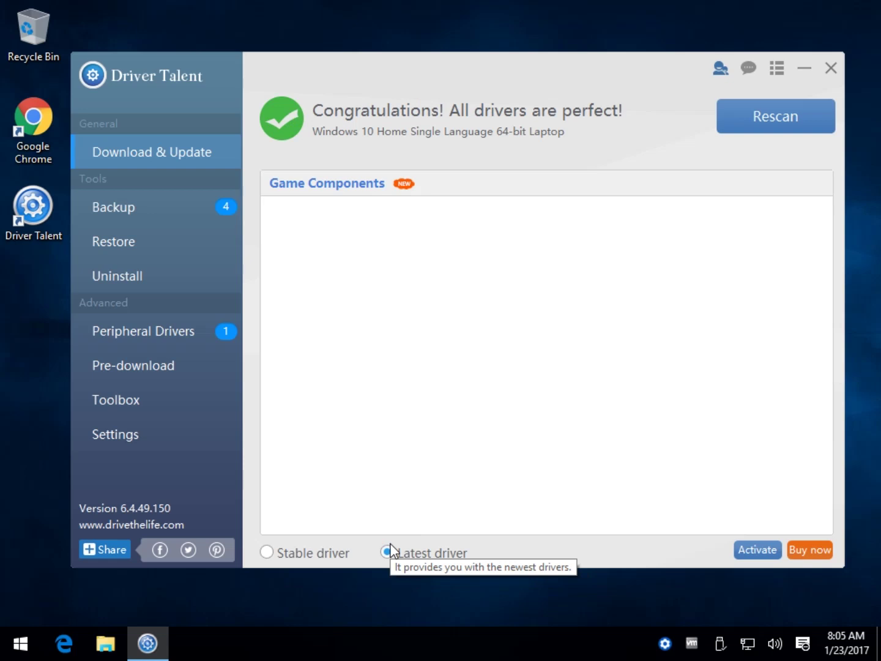
click(266, 553)
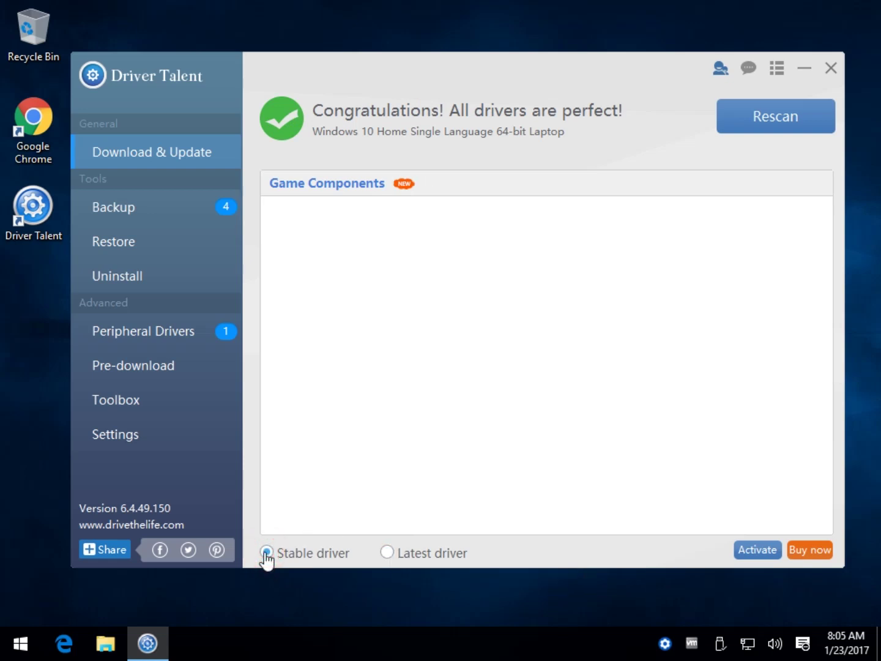
click(387, 554)
click(267, 553)
- Back up all four drivers and inspect the backup files in C:\OSTotoFolder\DriversBackup
click(129, 208)
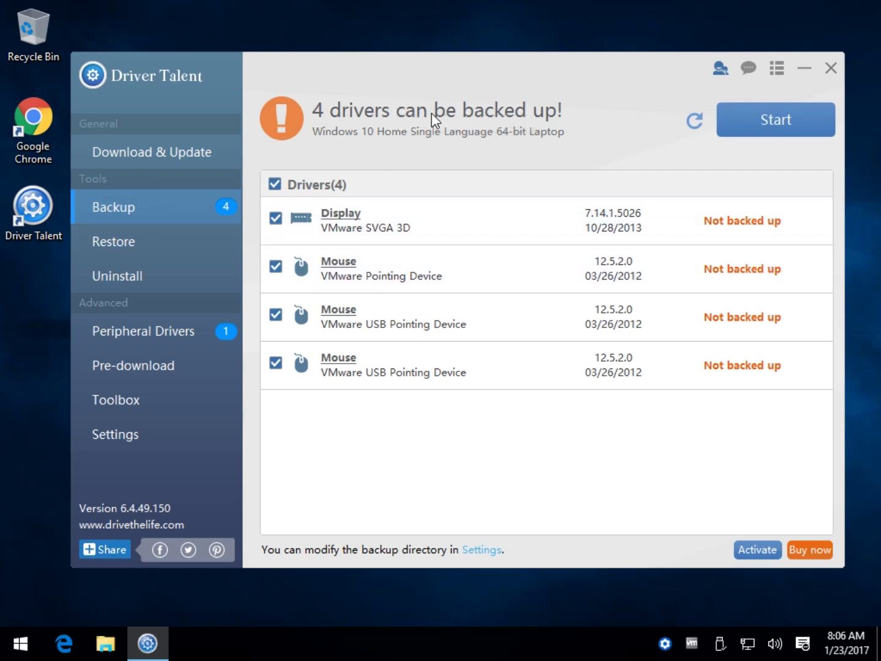
click(735, 132)
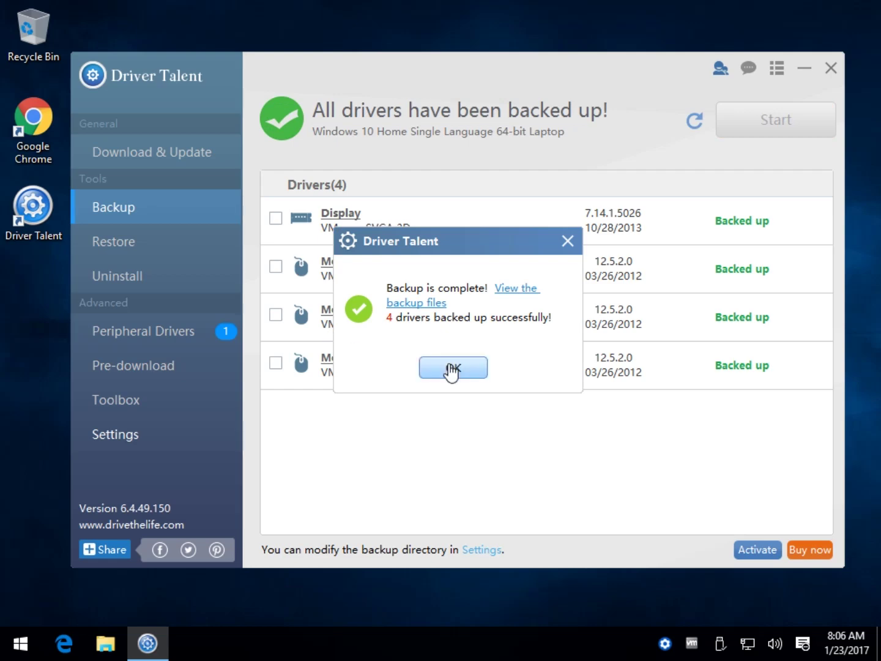
click(514, 288)
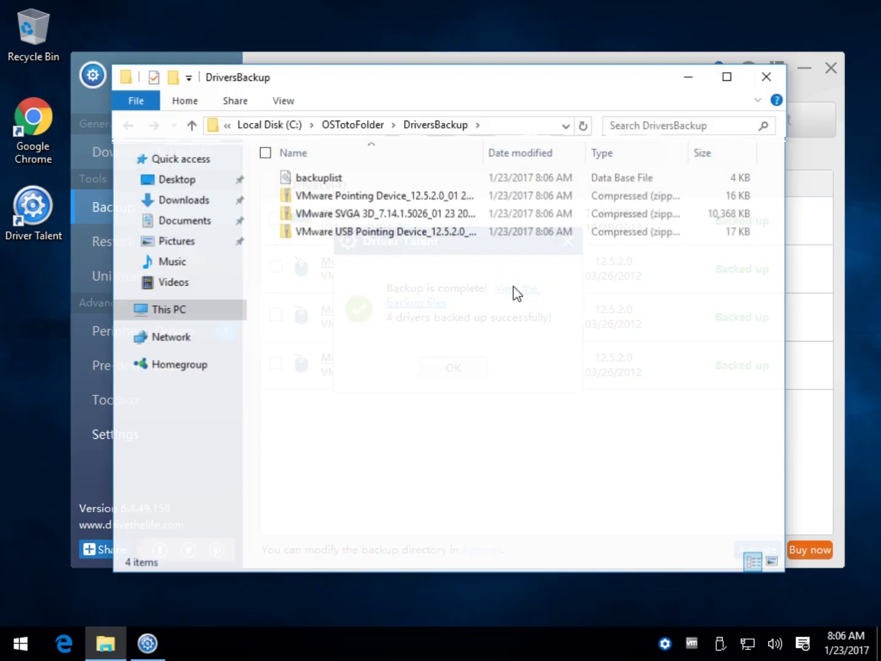
click(122, 309)
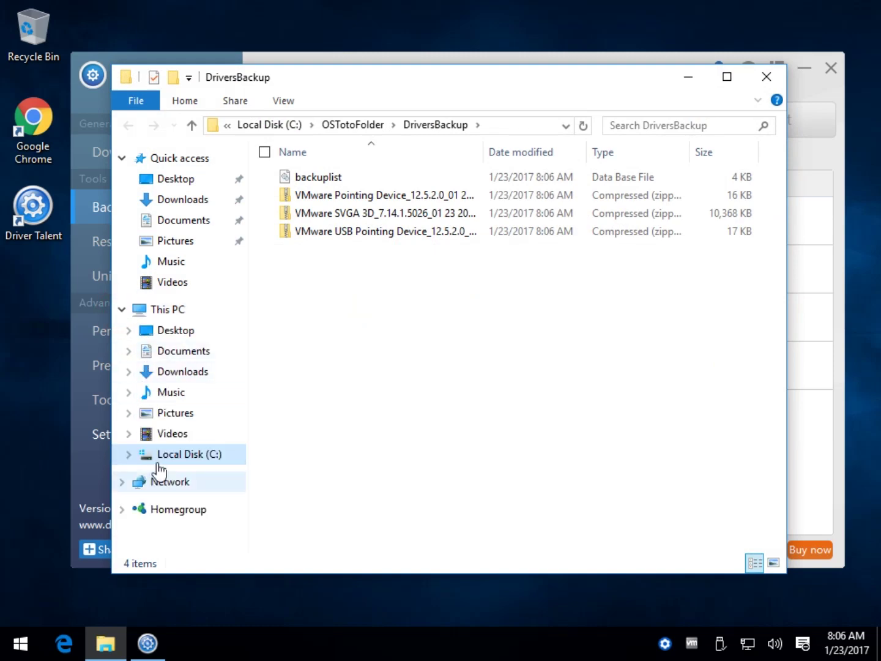
click(128, 454)
click(178, 426)
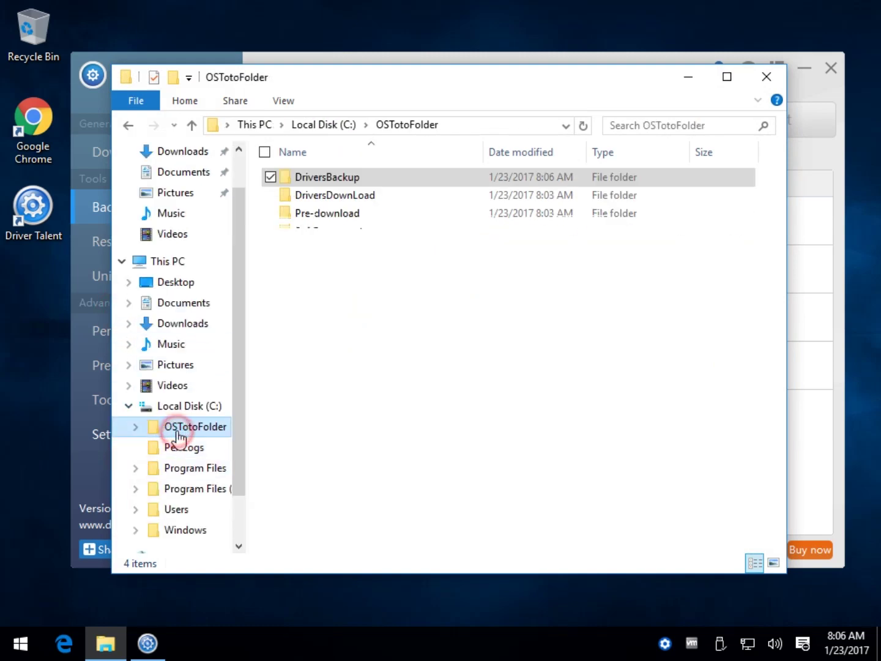
click(767, 76)
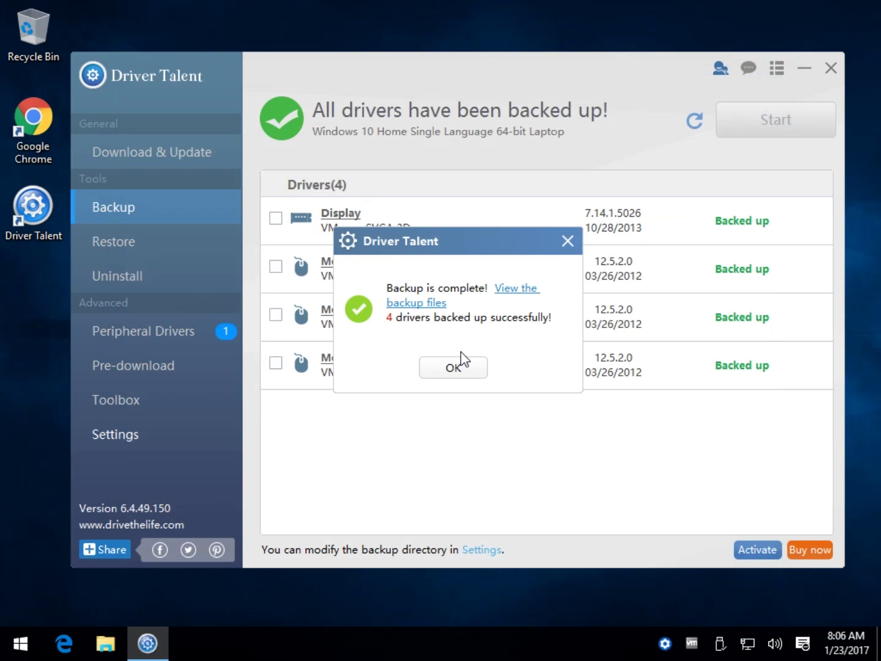
click(453, 370)
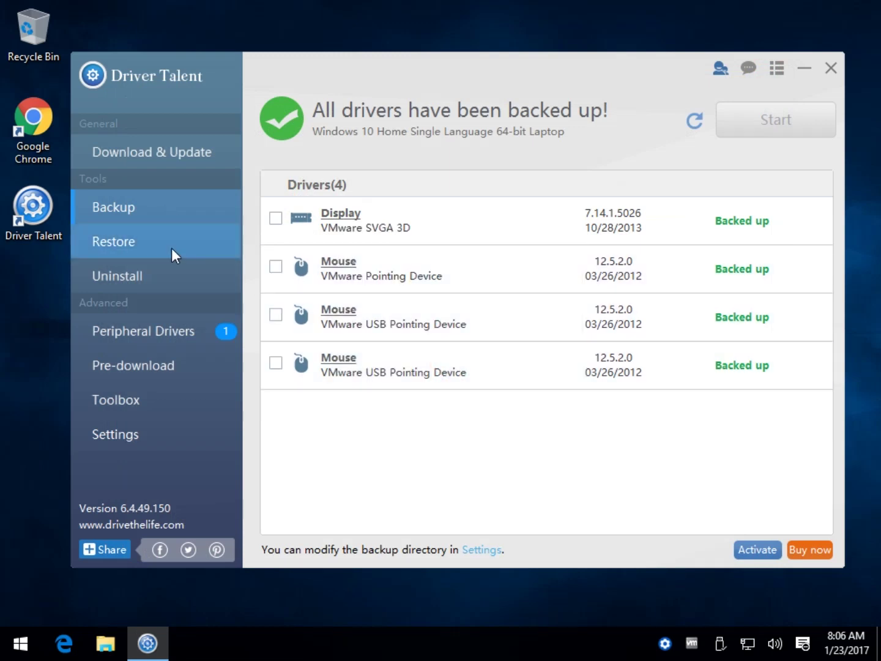
- Try restoring the Display driver, dismiss the Pro comparison prompt, then view the Uninstall list
click(171, 248)
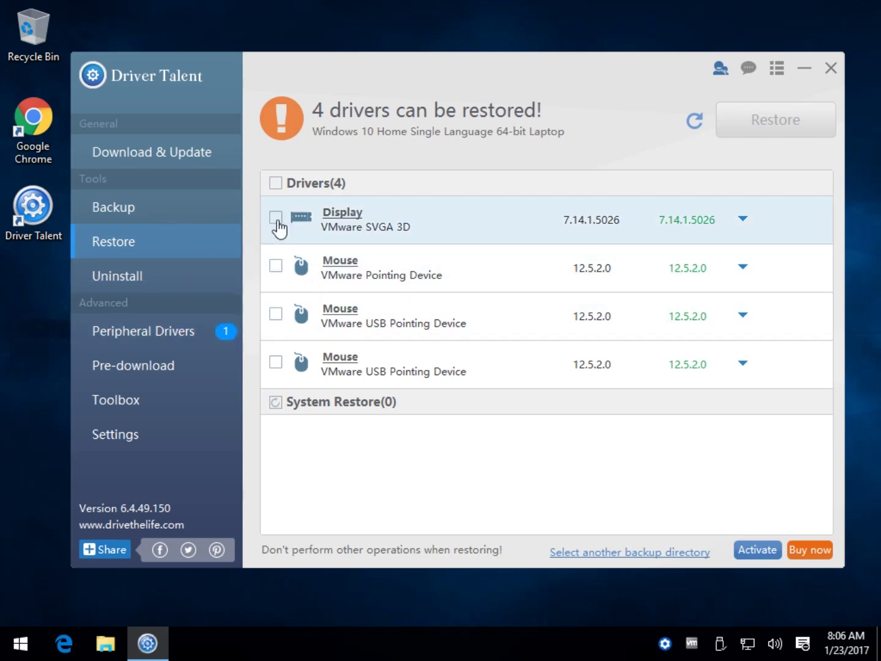
click(276, 218)
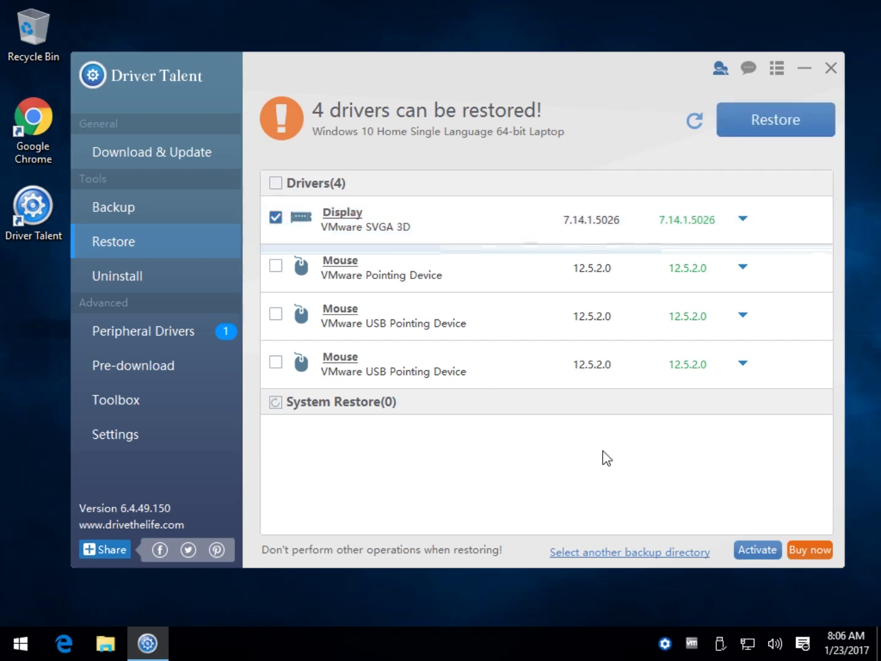
click(783, 114)
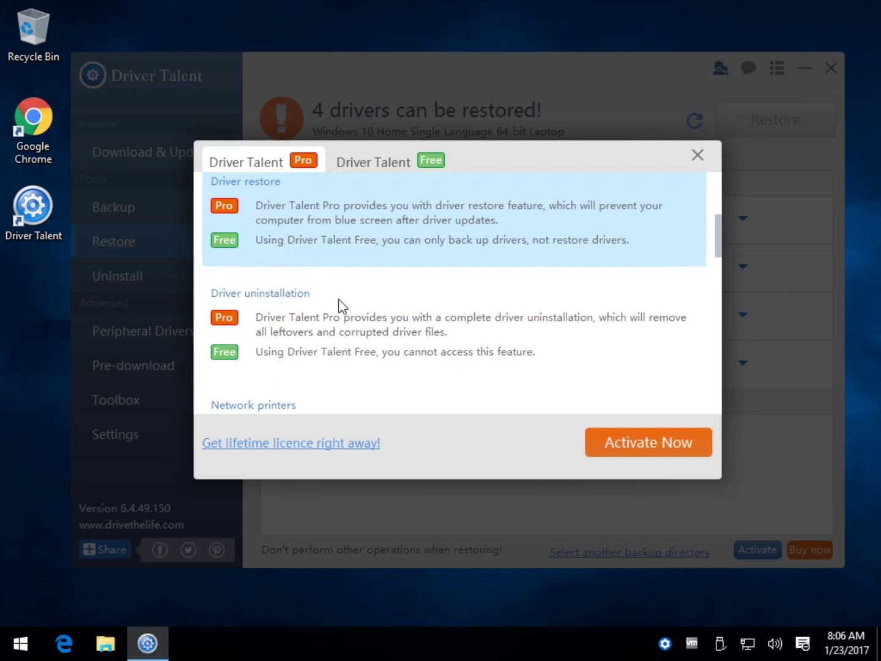
click(697, 155)
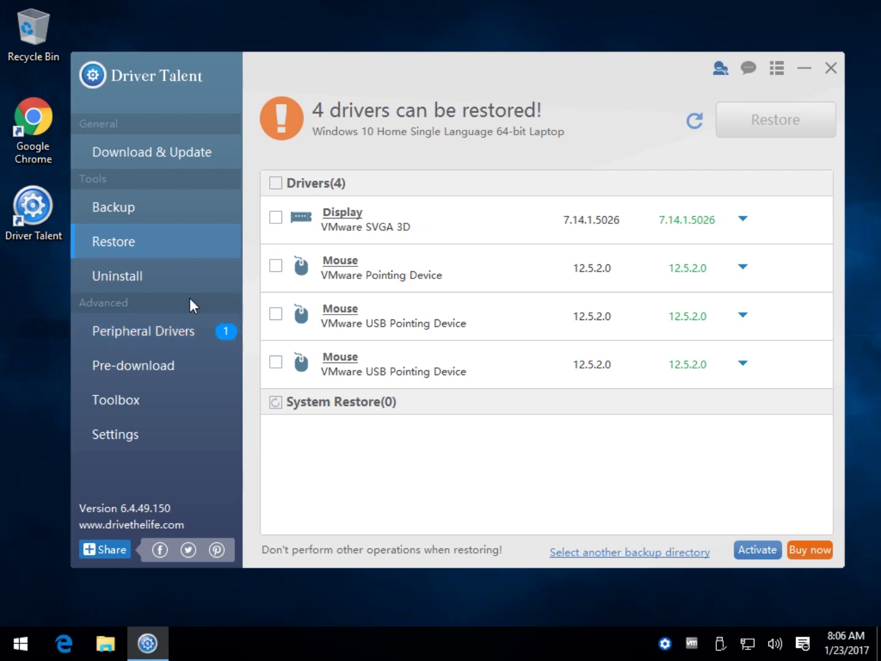
click(169, 287)
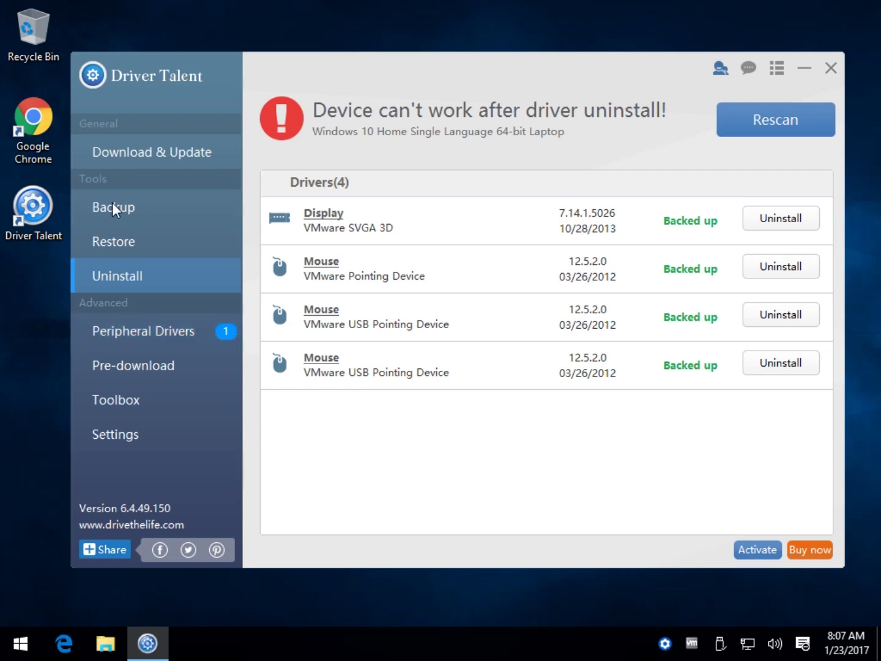
- Pass through Restore and Backup back to Peripheral Drivers showing the 3 USB devices
click(129, 241)
click(135, 210)
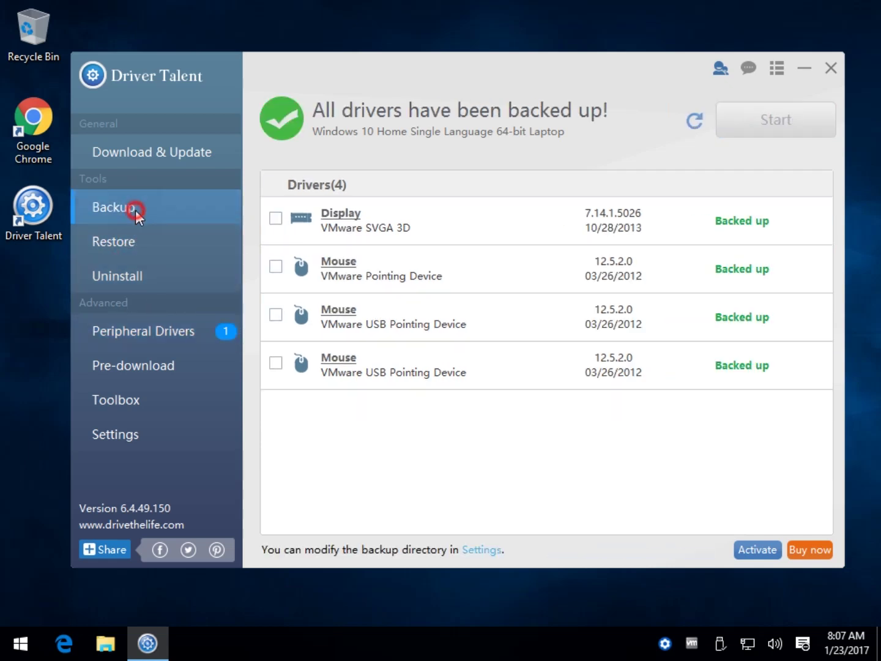
click(113, 333)
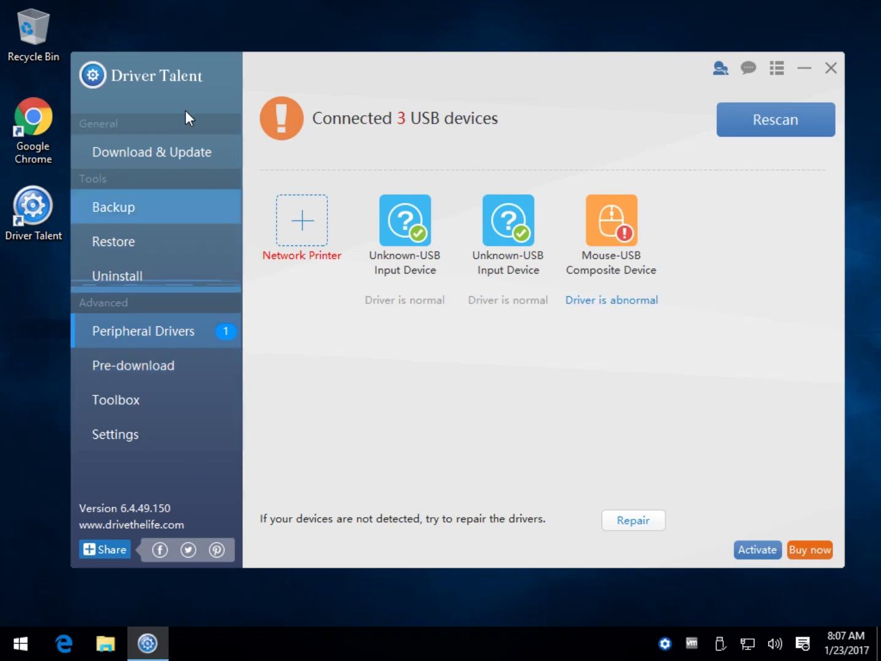
- Export this PC's hardware profile to the Pre-download folder
click(135, 369)
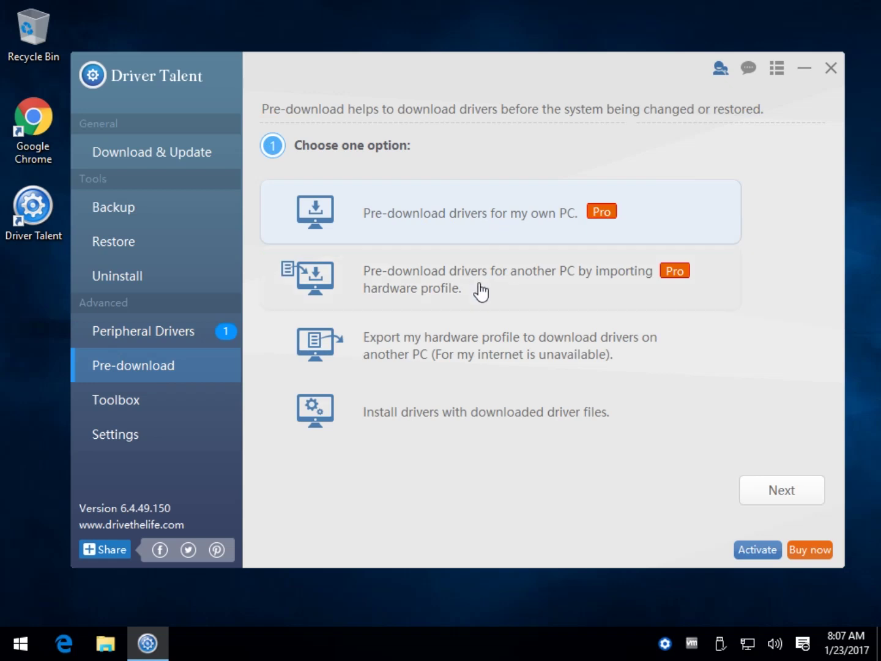
click(478, 346)
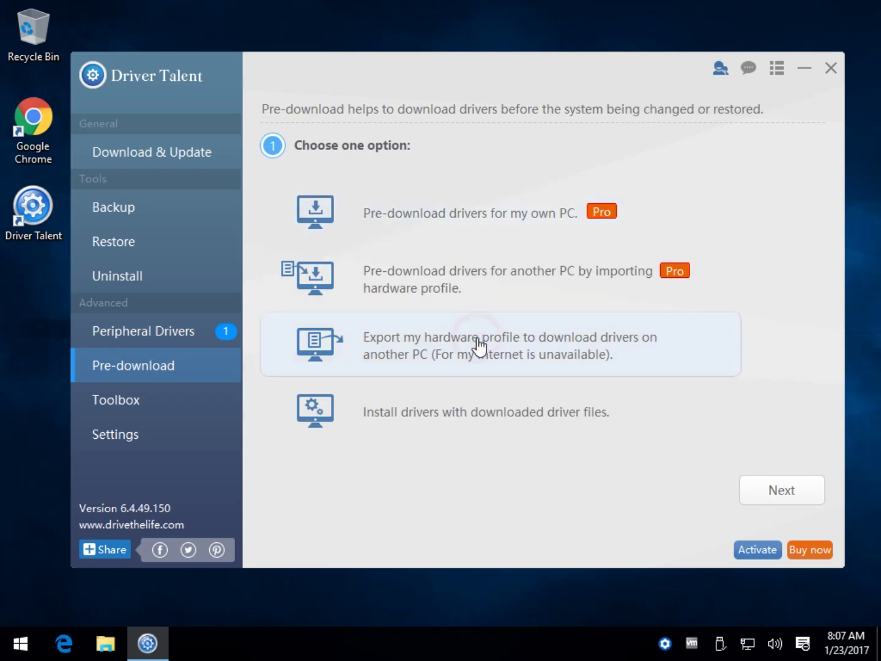
click(792, 491)
click(779, 487)
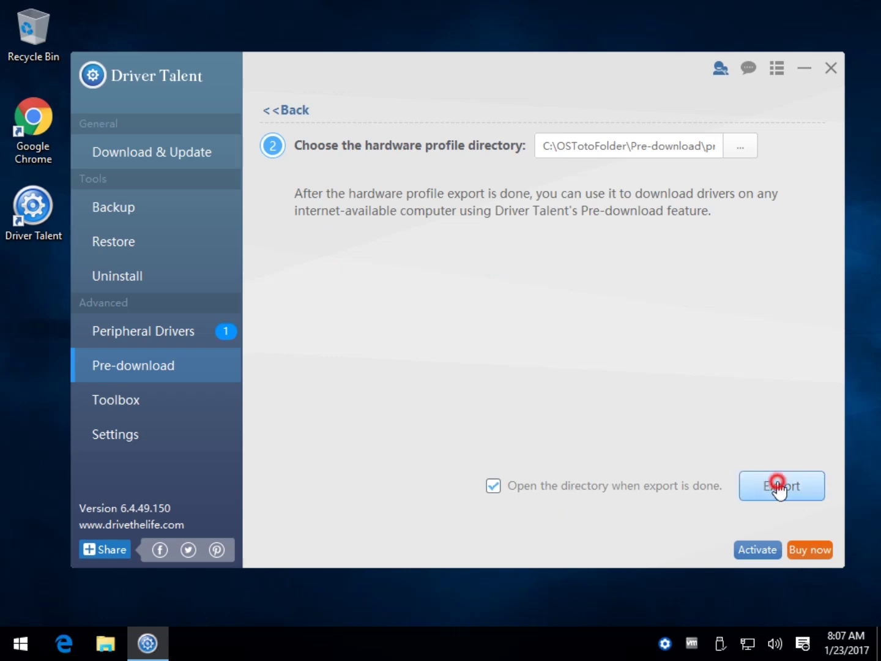
click(459, 374)
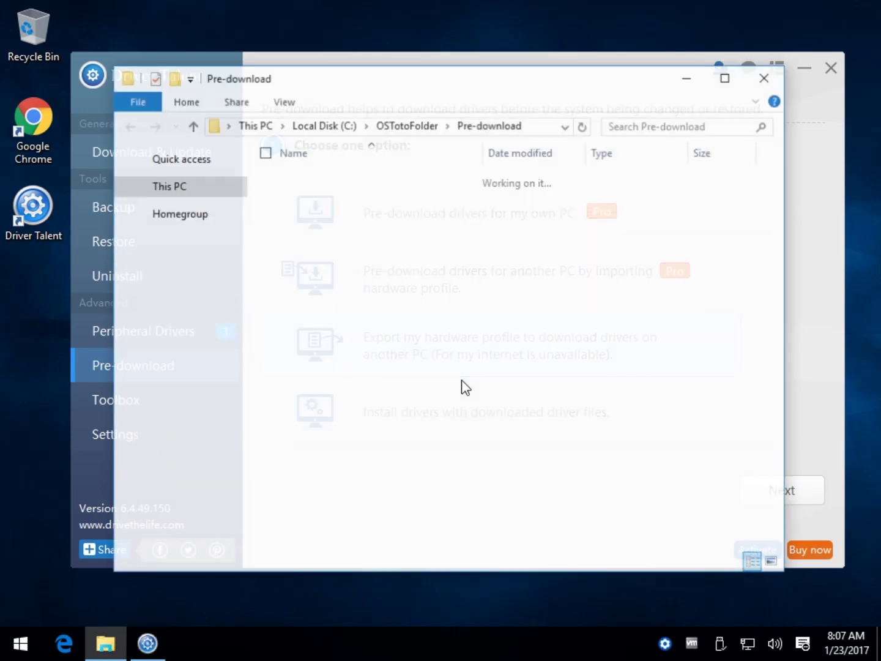
- Open the exported pre-download profile in Notepad to check its contents, then close it
double_click(314, 178)
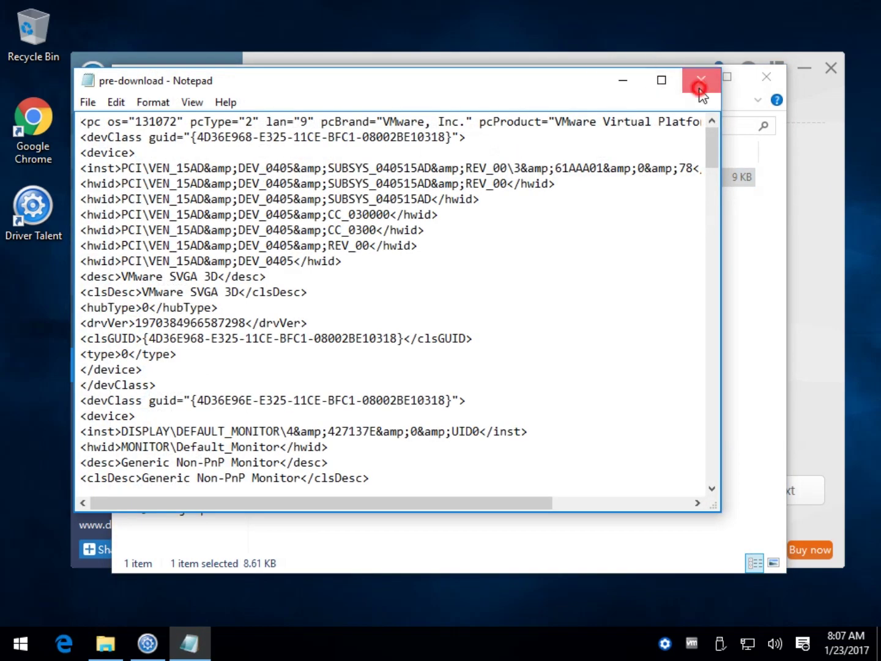
click(701, 80)
click(766, 77)
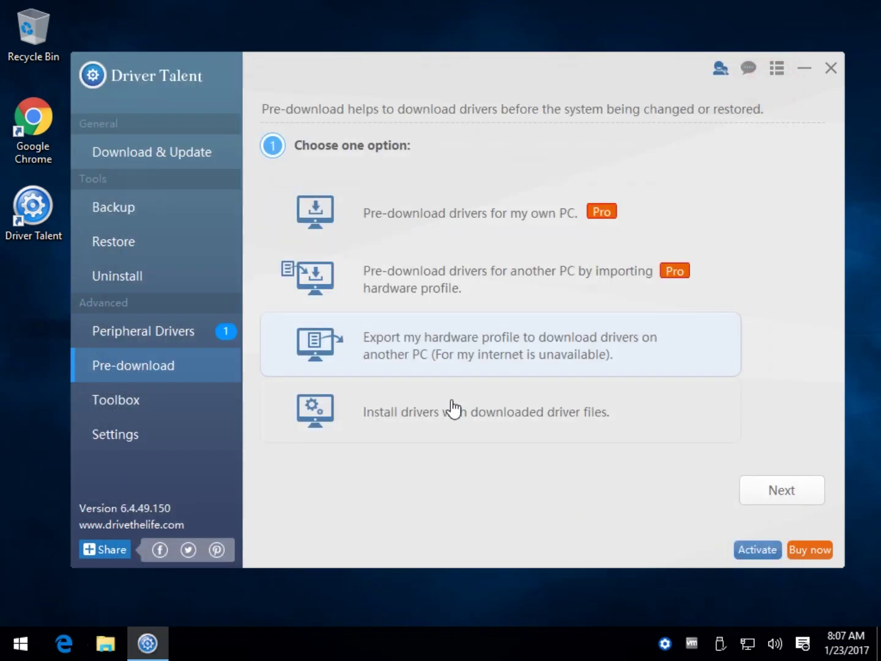
- Choose installing drivers from downloaded files, then go to the Toolbox page
click(417, 424)
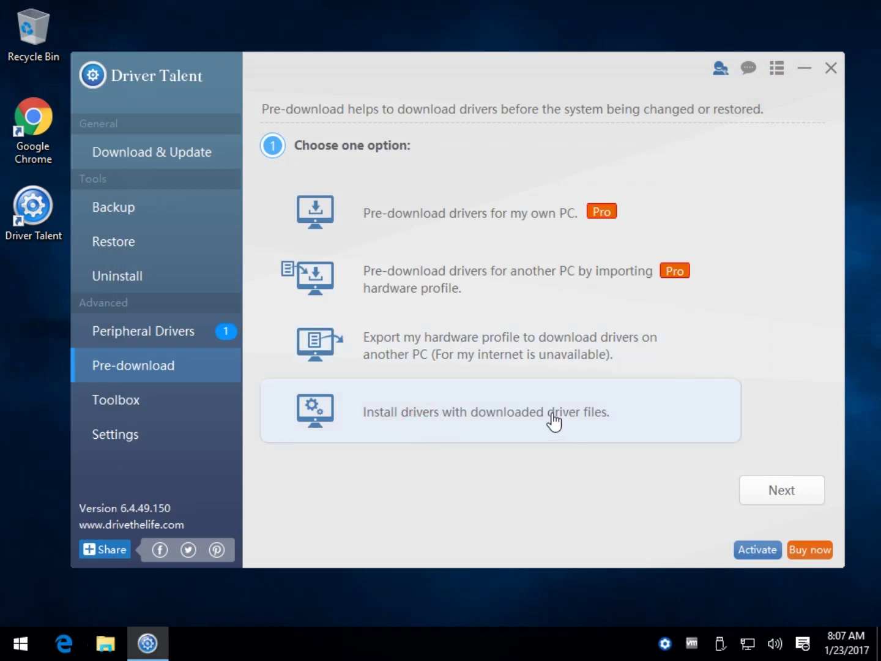
click(762, 497)
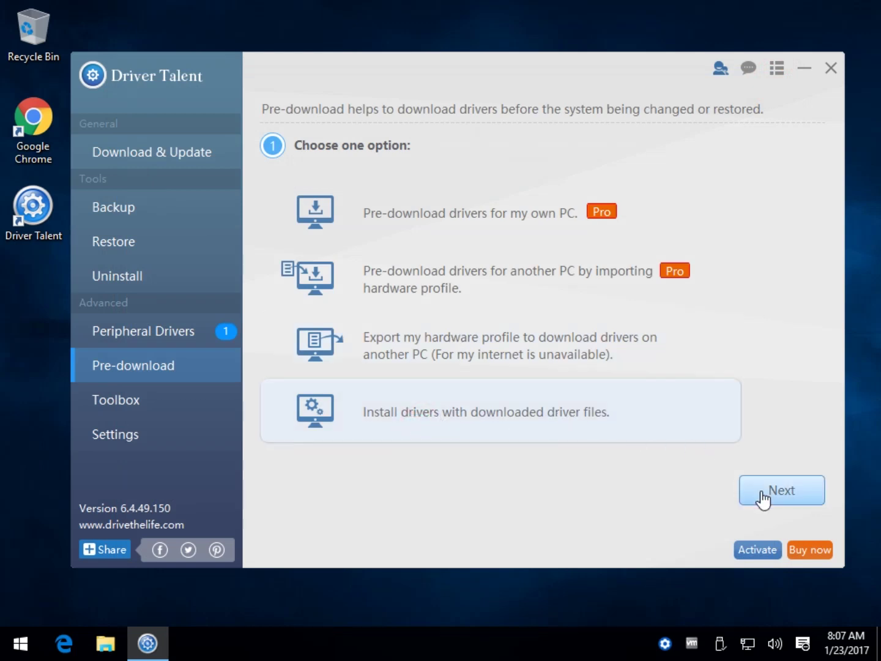
click(131, 401)
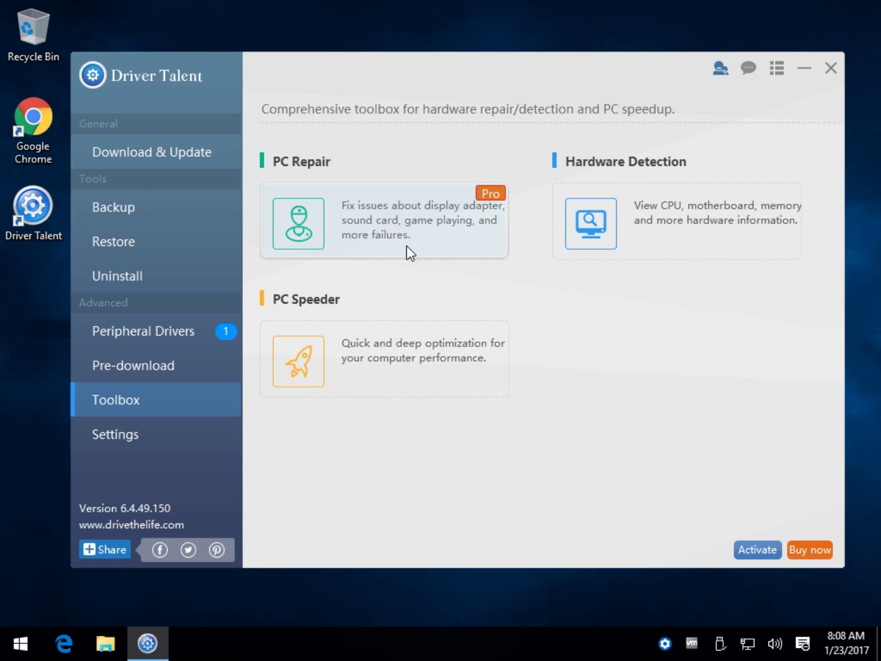
click(366, 373)
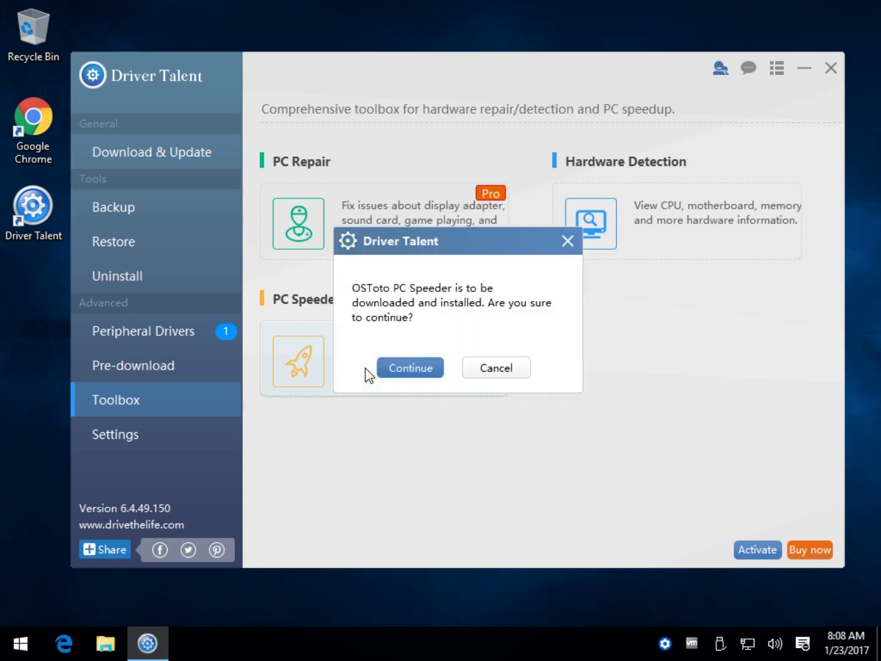
click(512, 370)
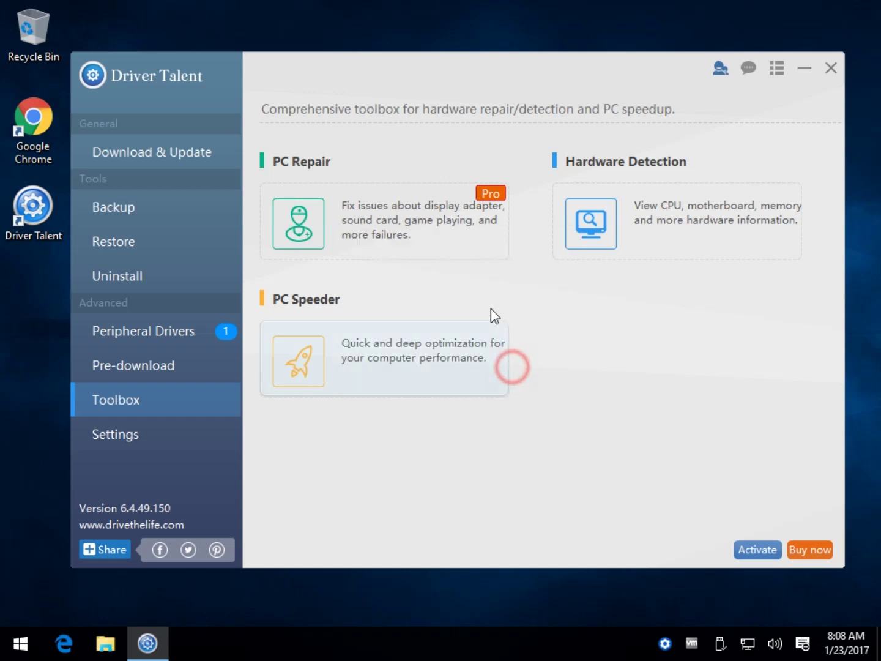
click(701, 215)
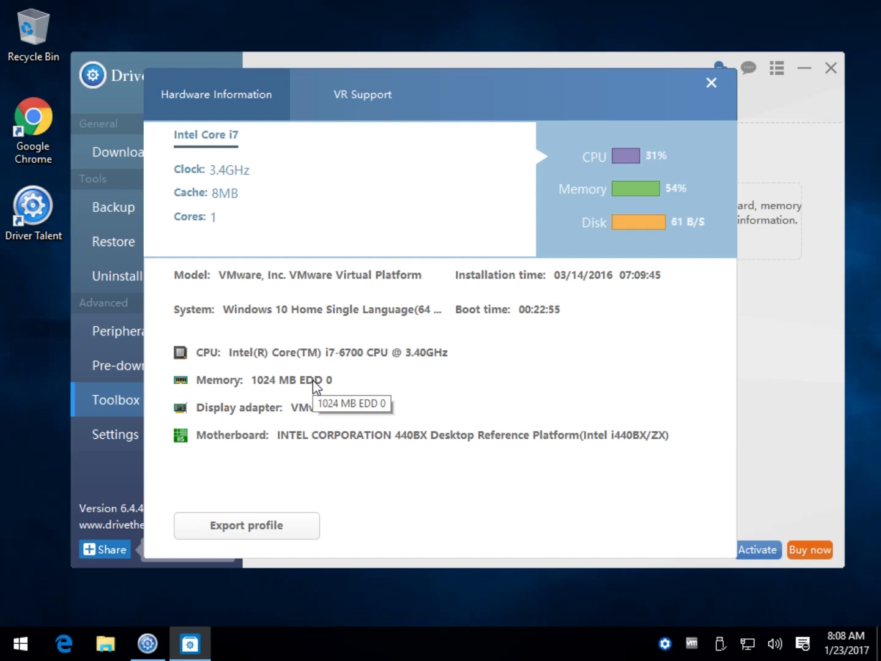
- Close the hardware information window, open Settings, and browse download folders without changing it
click(713, 85)
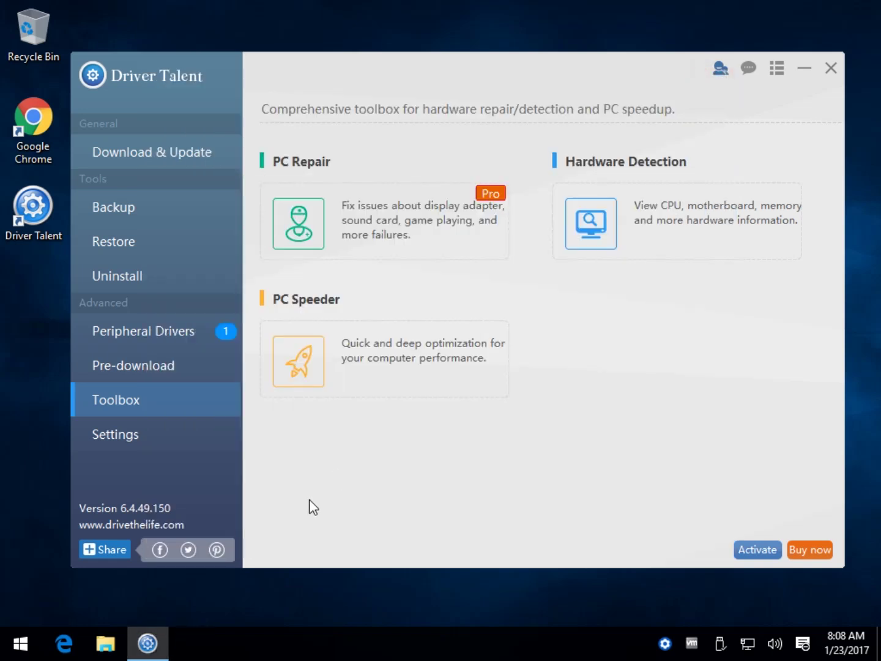
click(122, 432)
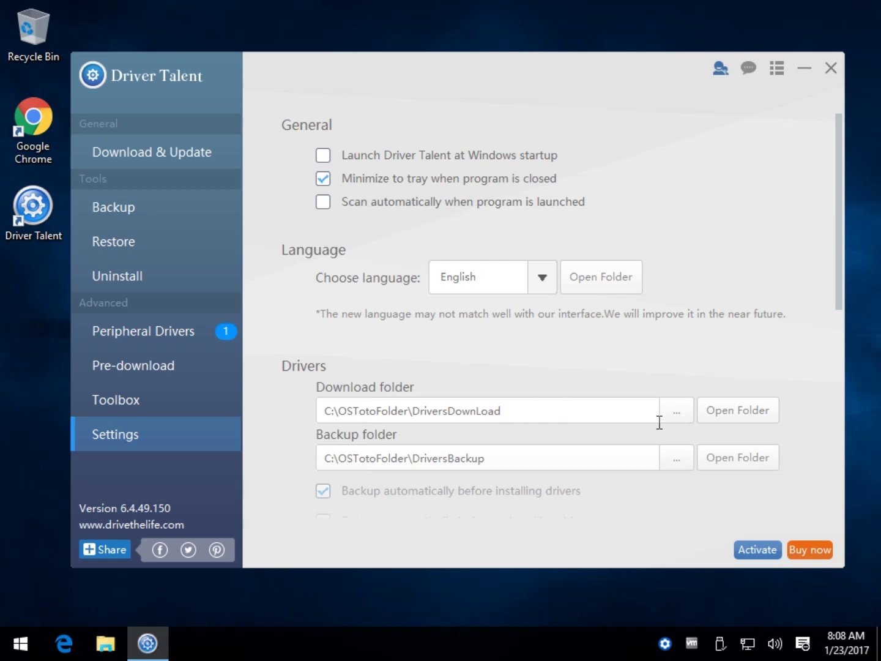
click(675, 412)
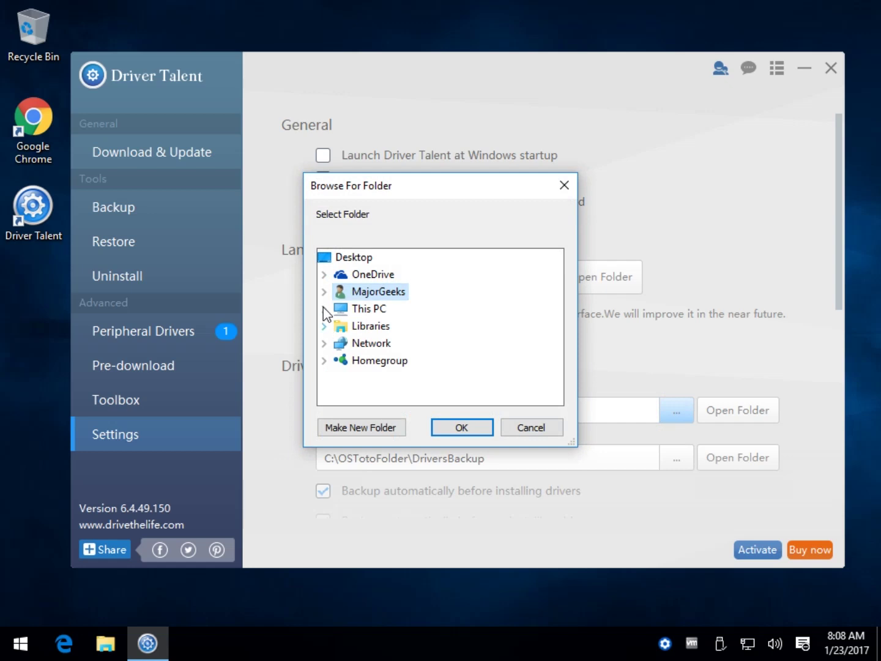
click(324, 308)
click(379, 394)
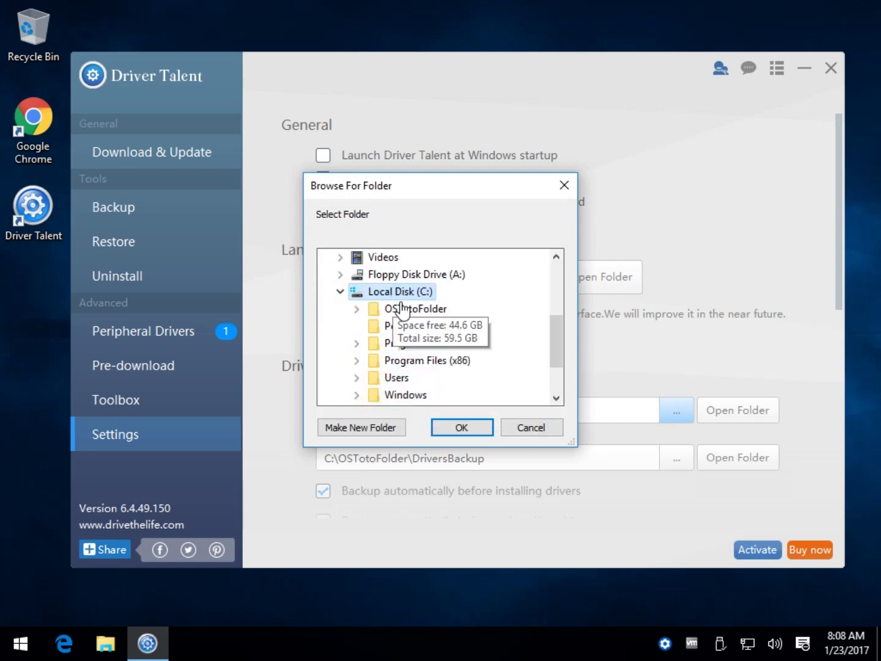
click(524, 429)
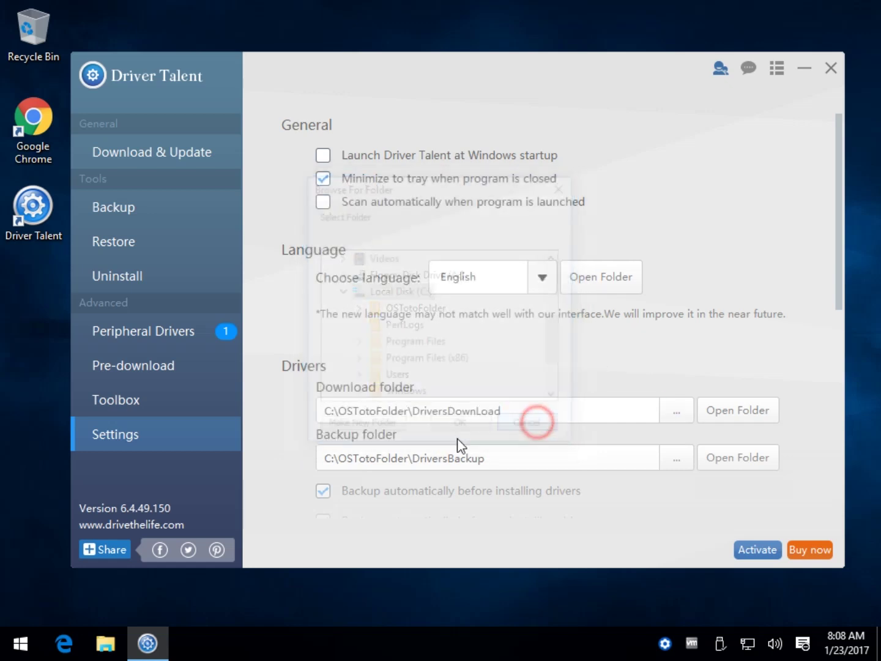
- Keep English as the language and untick 'Minimize to tray when program is closed'
click(548, 286)
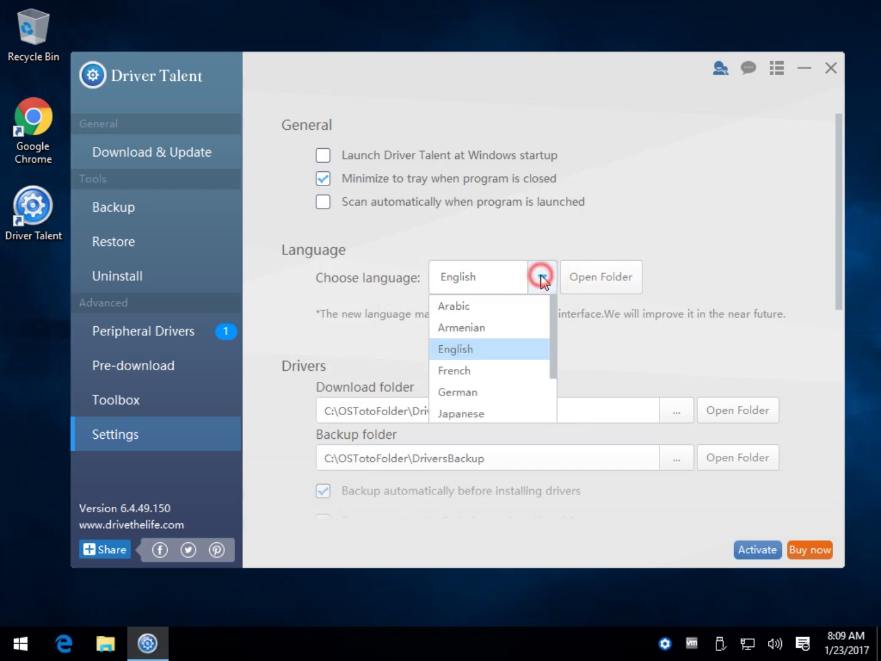
click(646, 211)
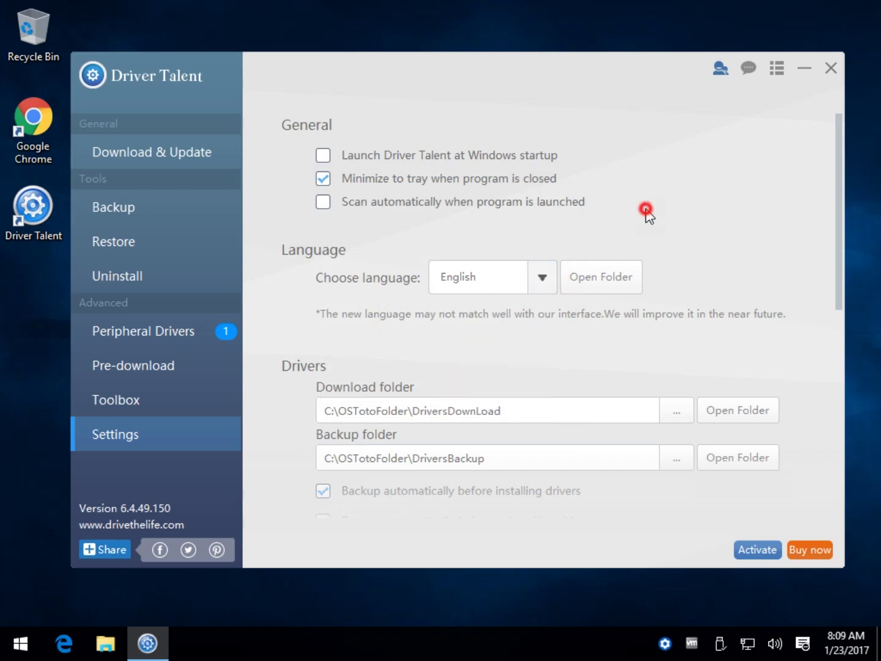
click(325, 178)
scroll(537, 352, down, 2)
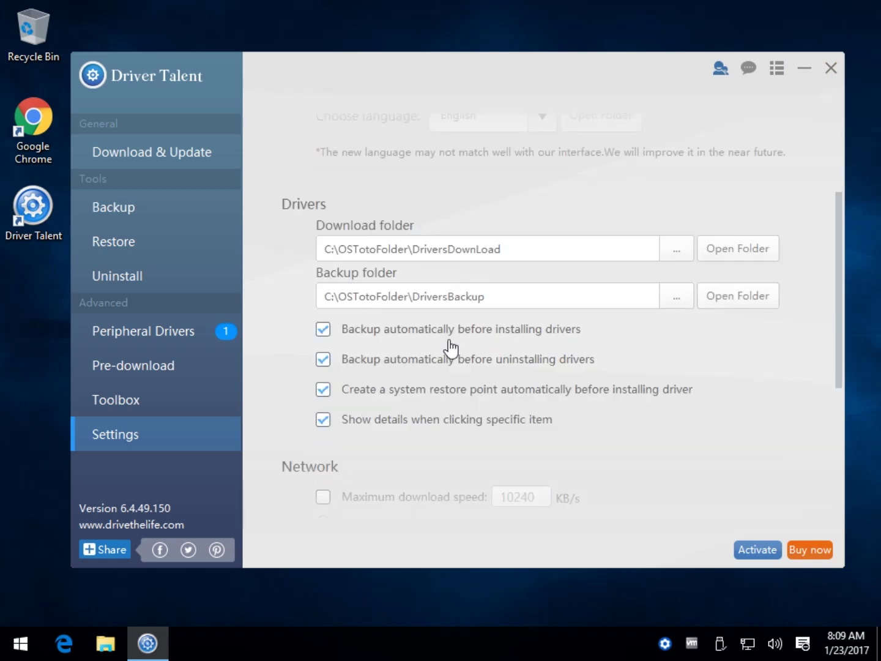
scroll(411, 360, down, 1)
scroll(418, 312, down, 3)
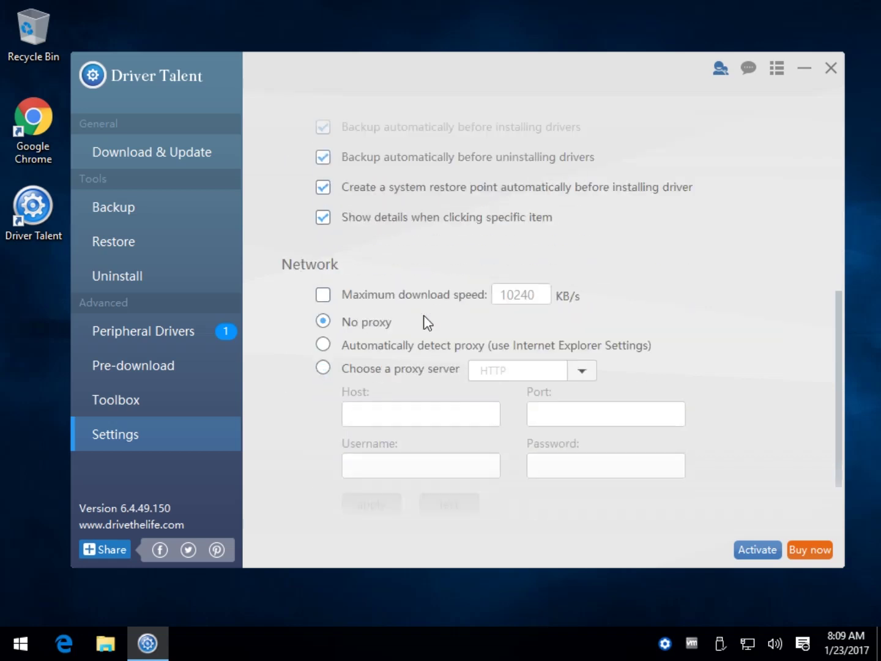
scroll(427, 344, up, 5)
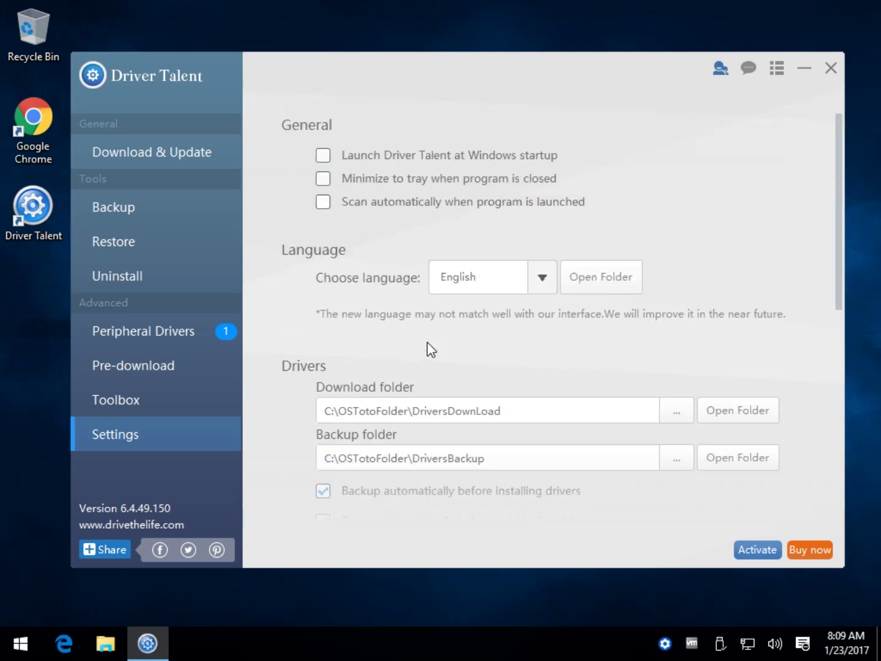
- Go back to Download & Update showing all drivers perfect with Stable driver chosen
click(157, 157)
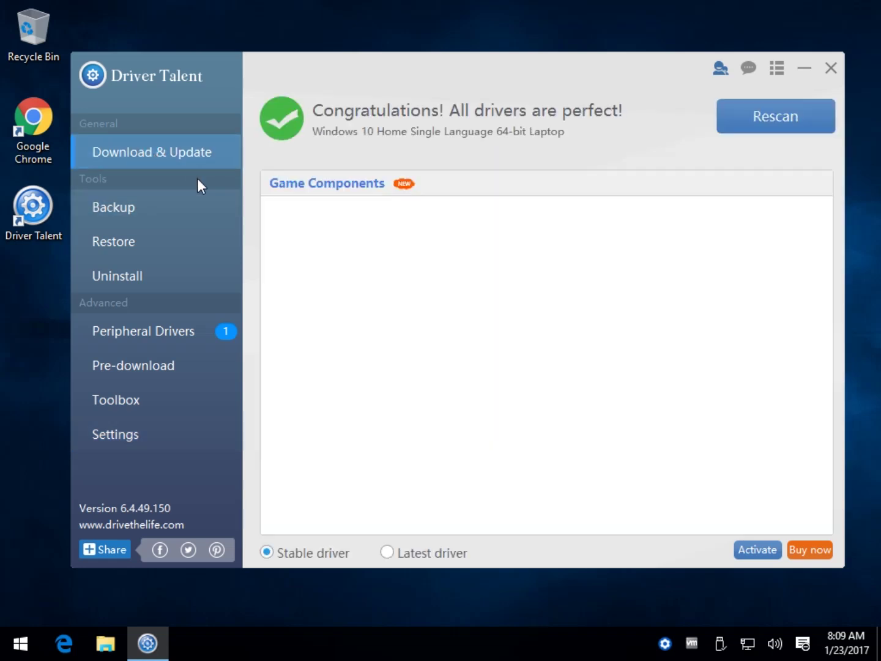